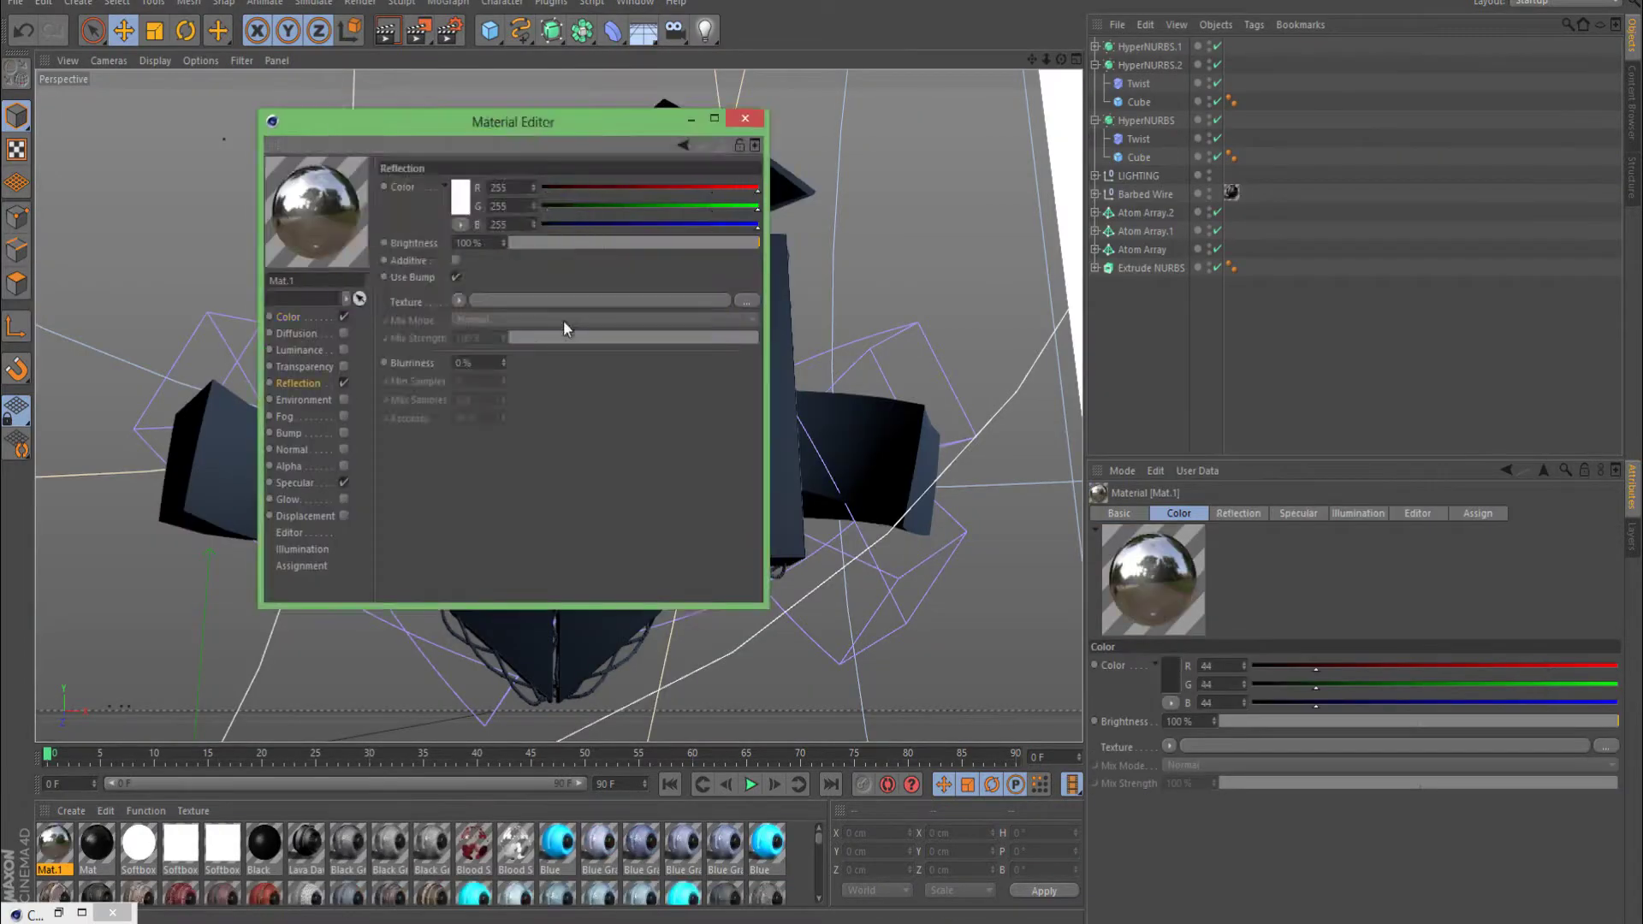
Step: Rename Atom Array.1 and copy Repper 1's green texture tag onto Repper 2
double_click(1145, 231)
type("ORT")
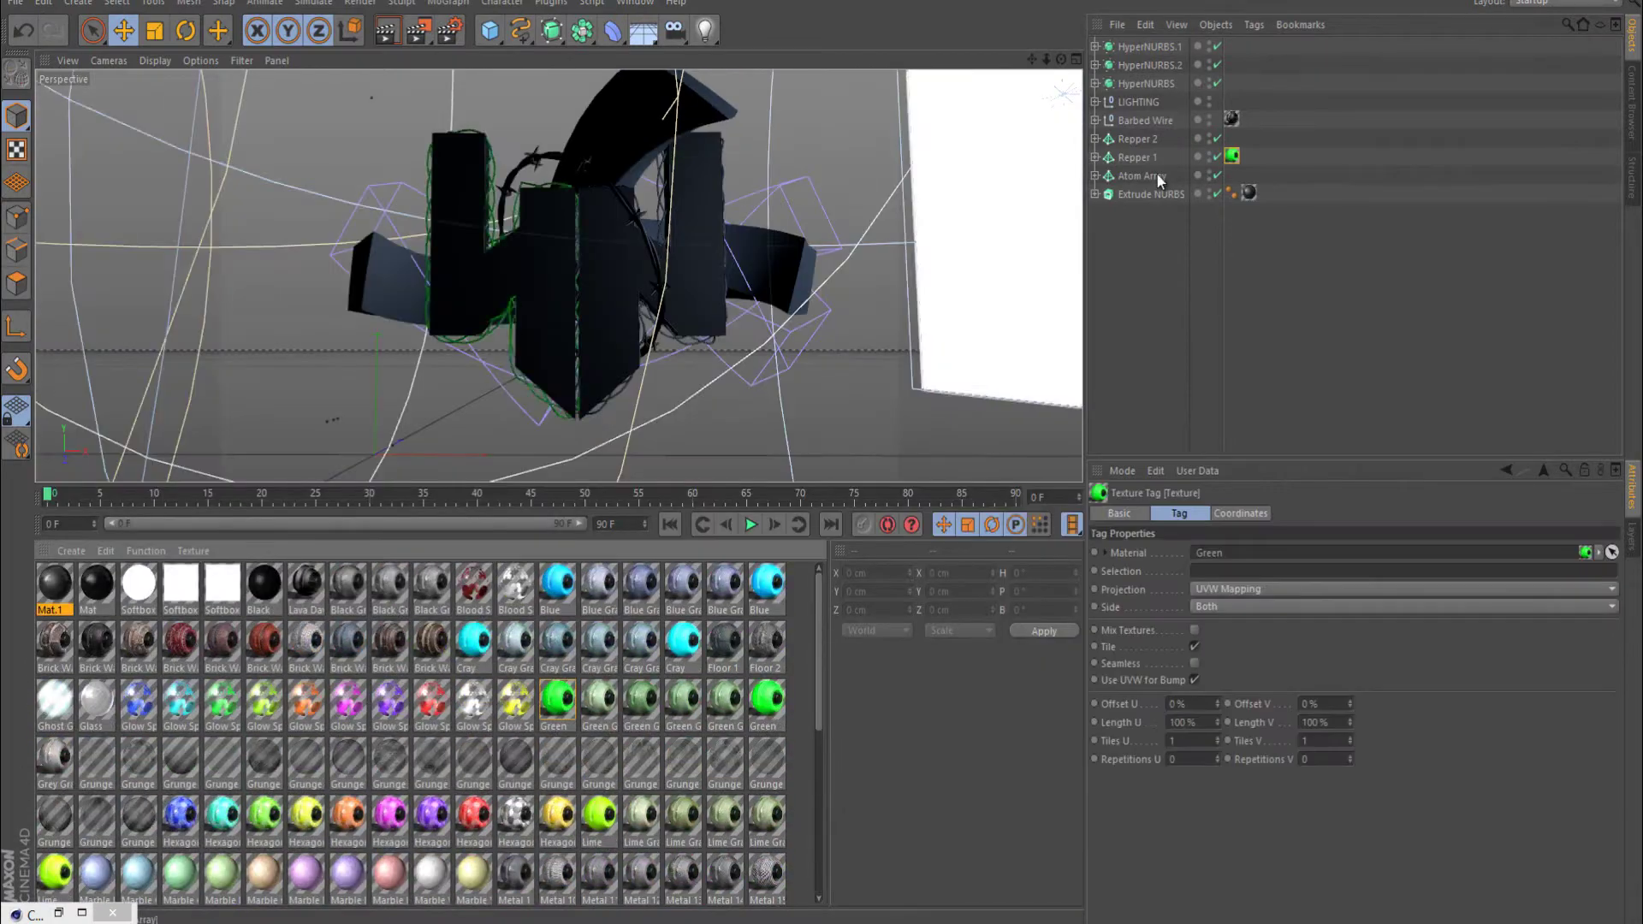
left_click_drag(1141, 144, 1143, 139, "ctrl")
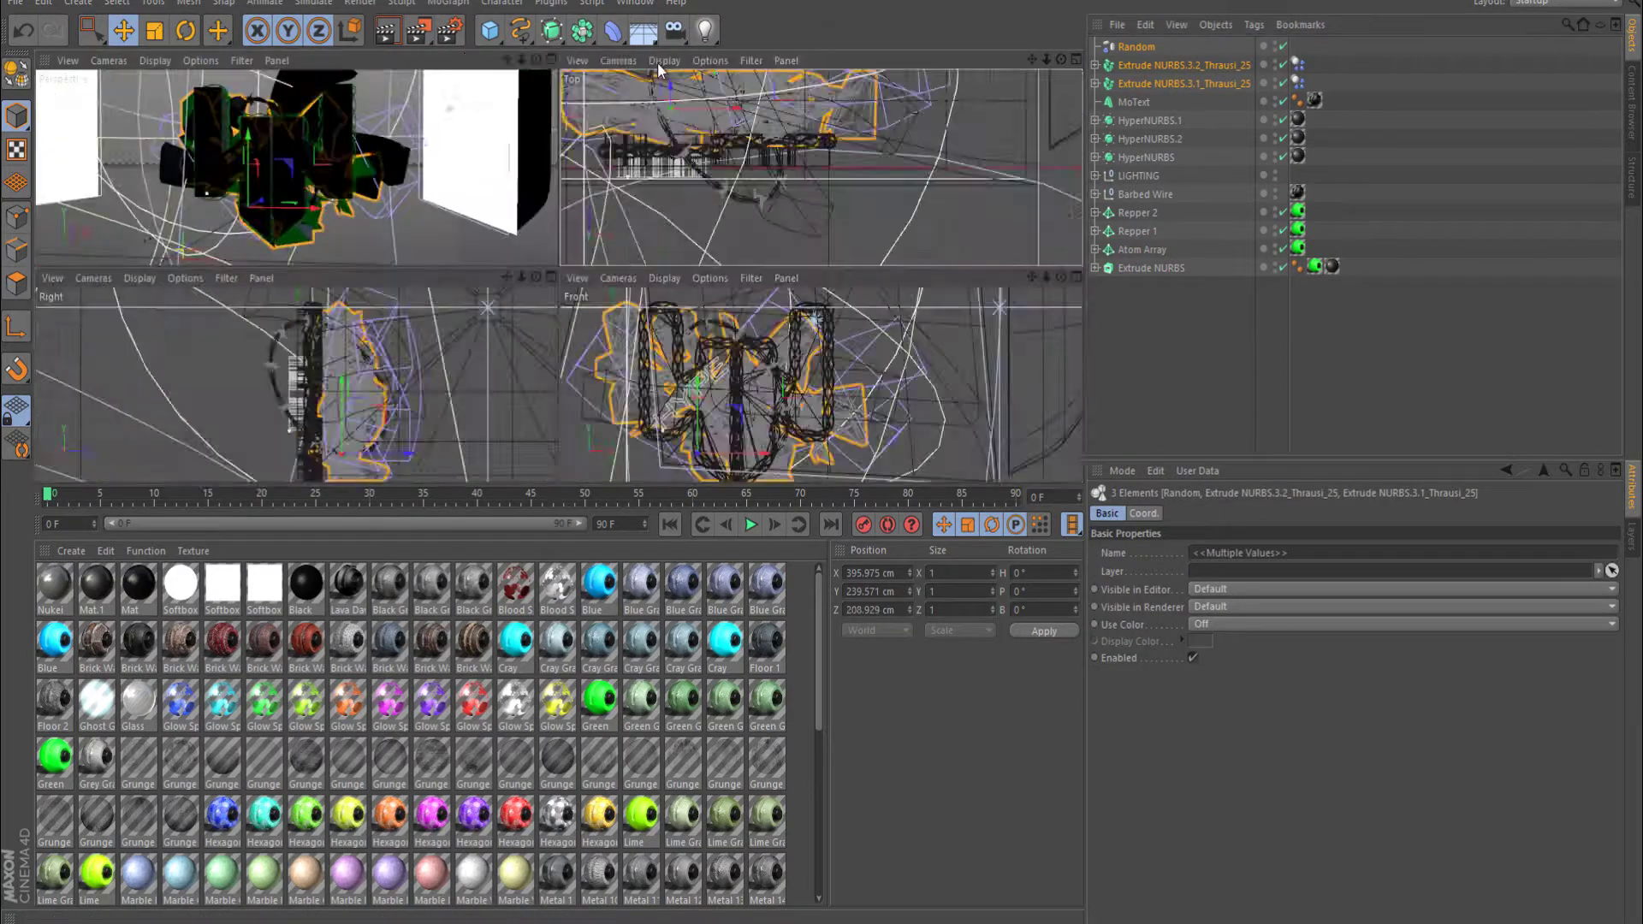
Step: Drag the divider below the viewport down to make the 3D view much taller
left_click_drag(511, 541, 511, 807)
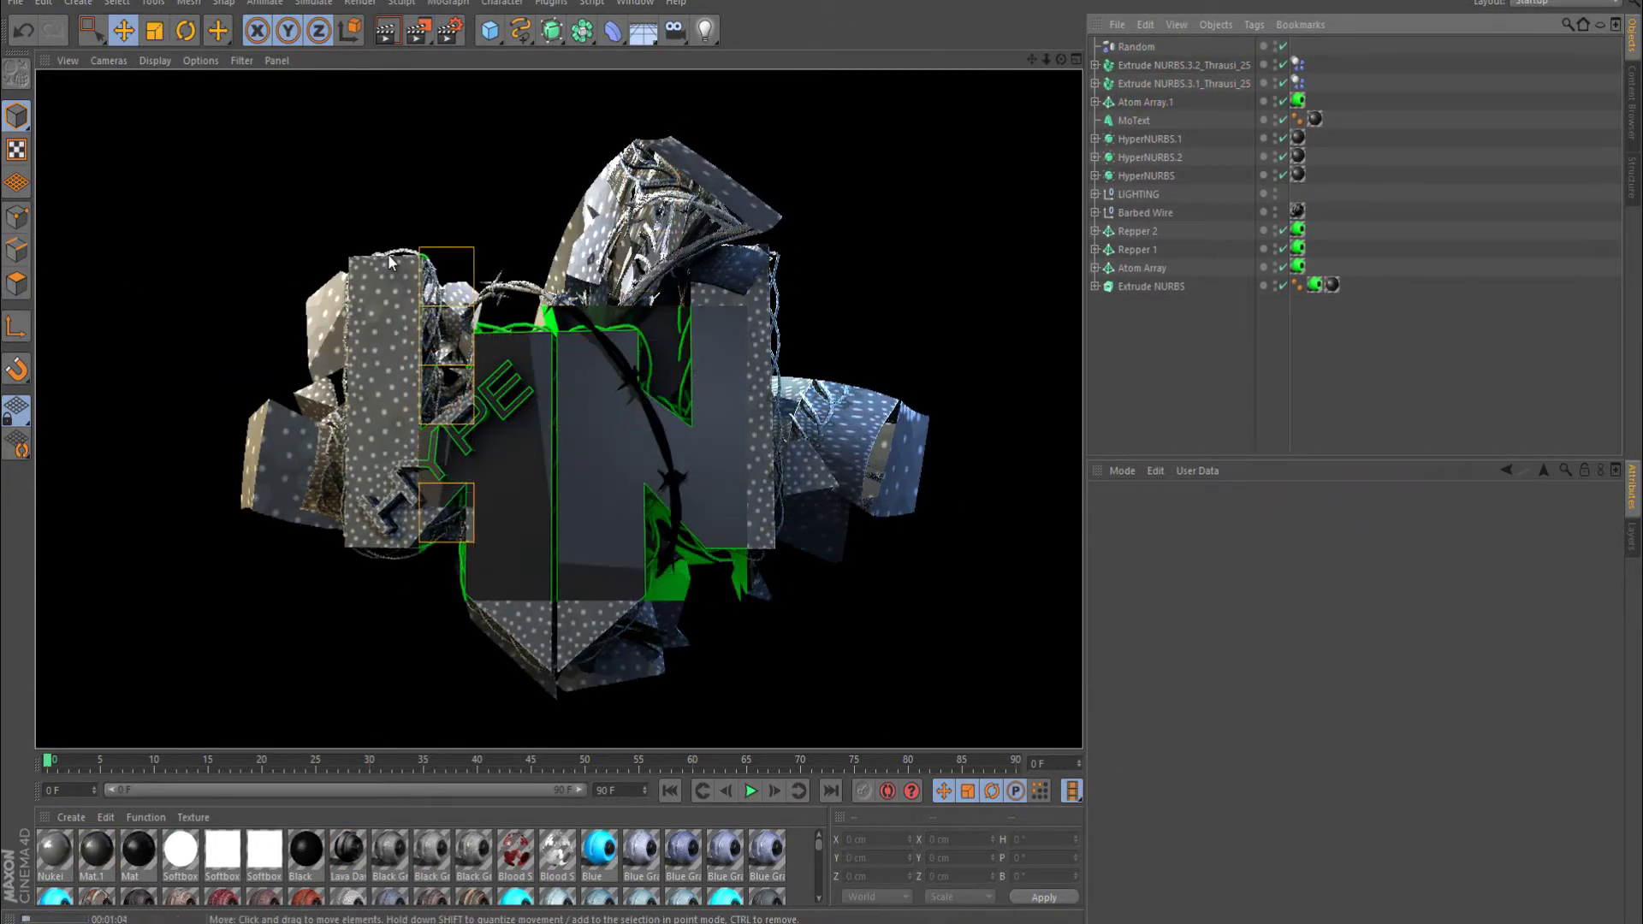
Step: Render the logo to the Picture Viewer with Shift+R and zoom in to inspect it
key("shift+r")
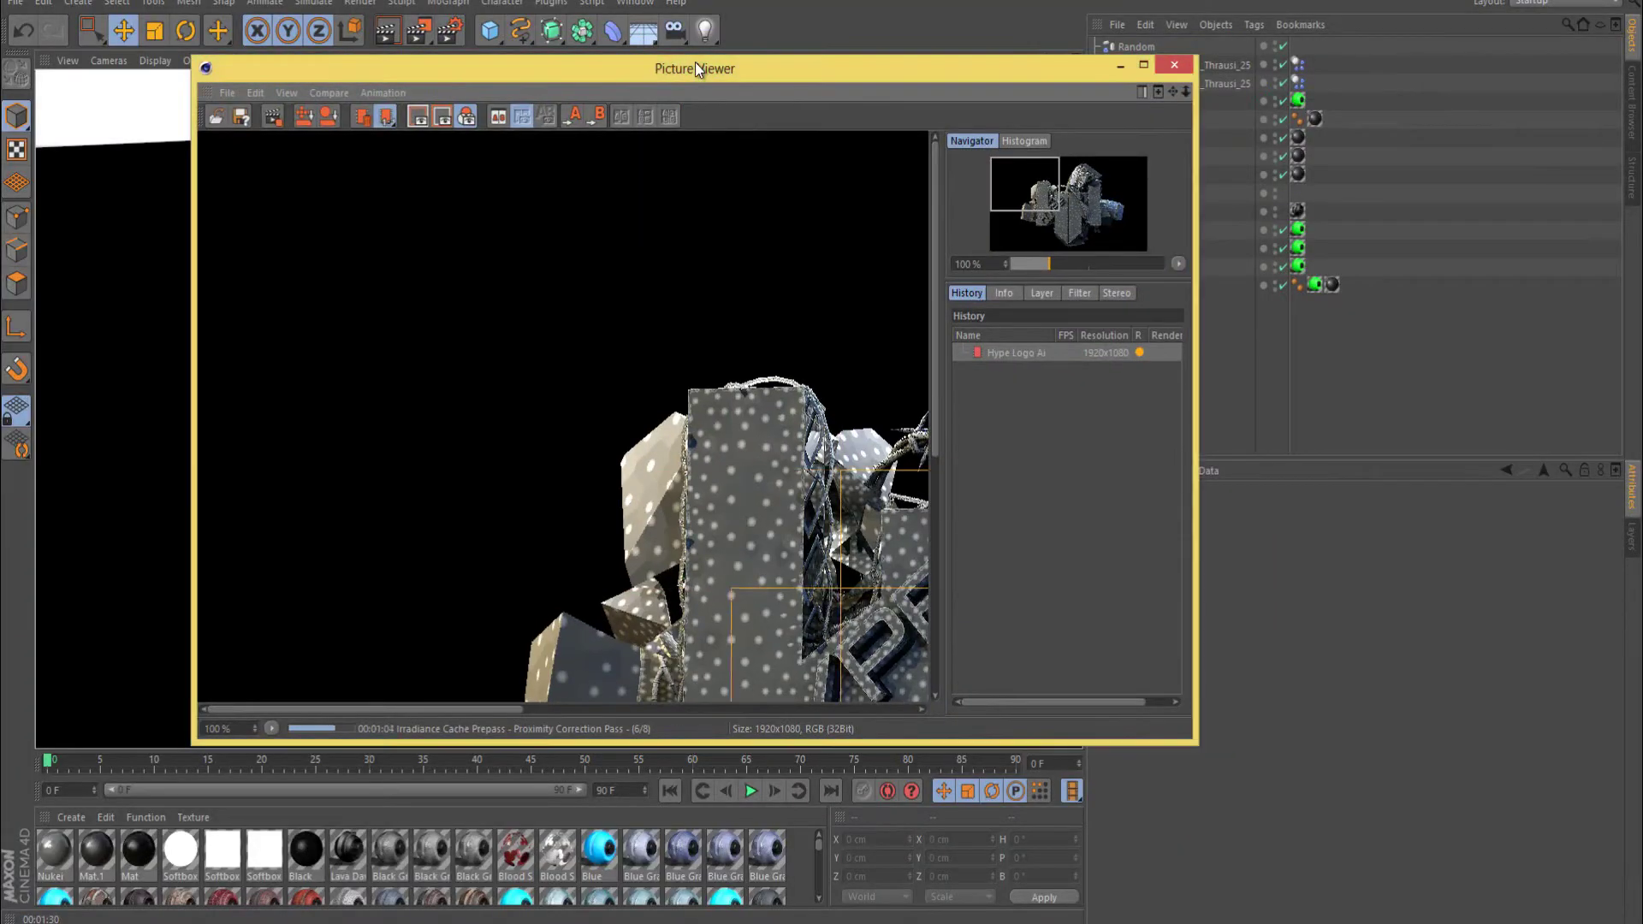
scroll(659, 412, "down", 2)
scroll(660, 412, "down", 2)
scroll(785, 310, "up", 4)
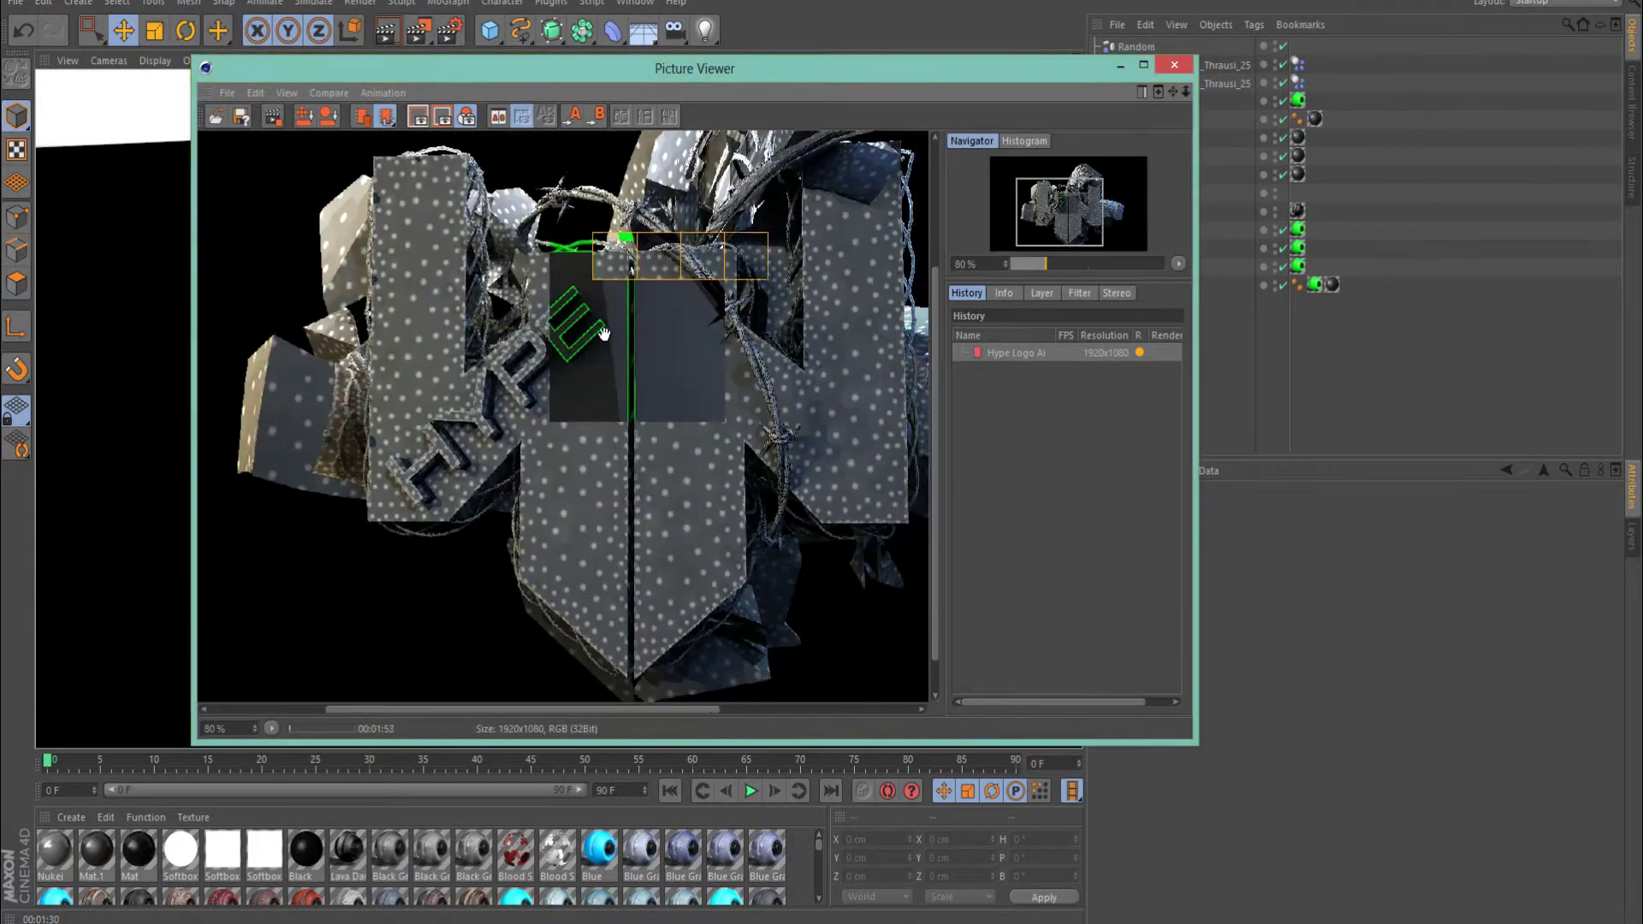
scroll(689, 375, "down", 3)
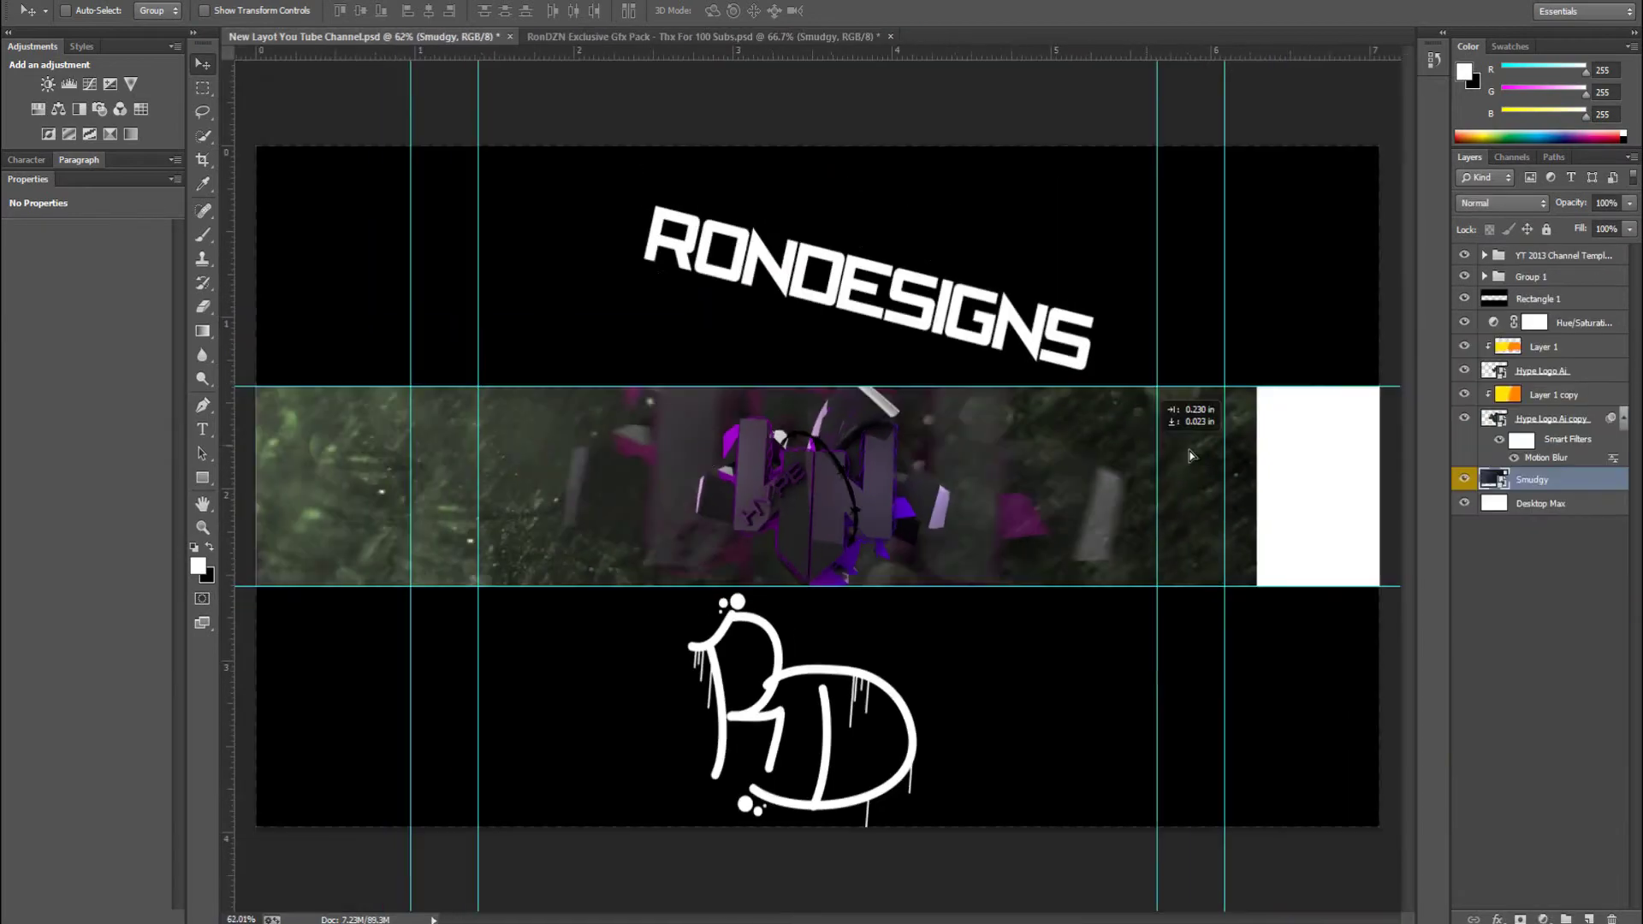
Step: Bring the Smudgy grunge texture into the banner over the white centre band
left_click_drag(1189, 456, 1202, 388)
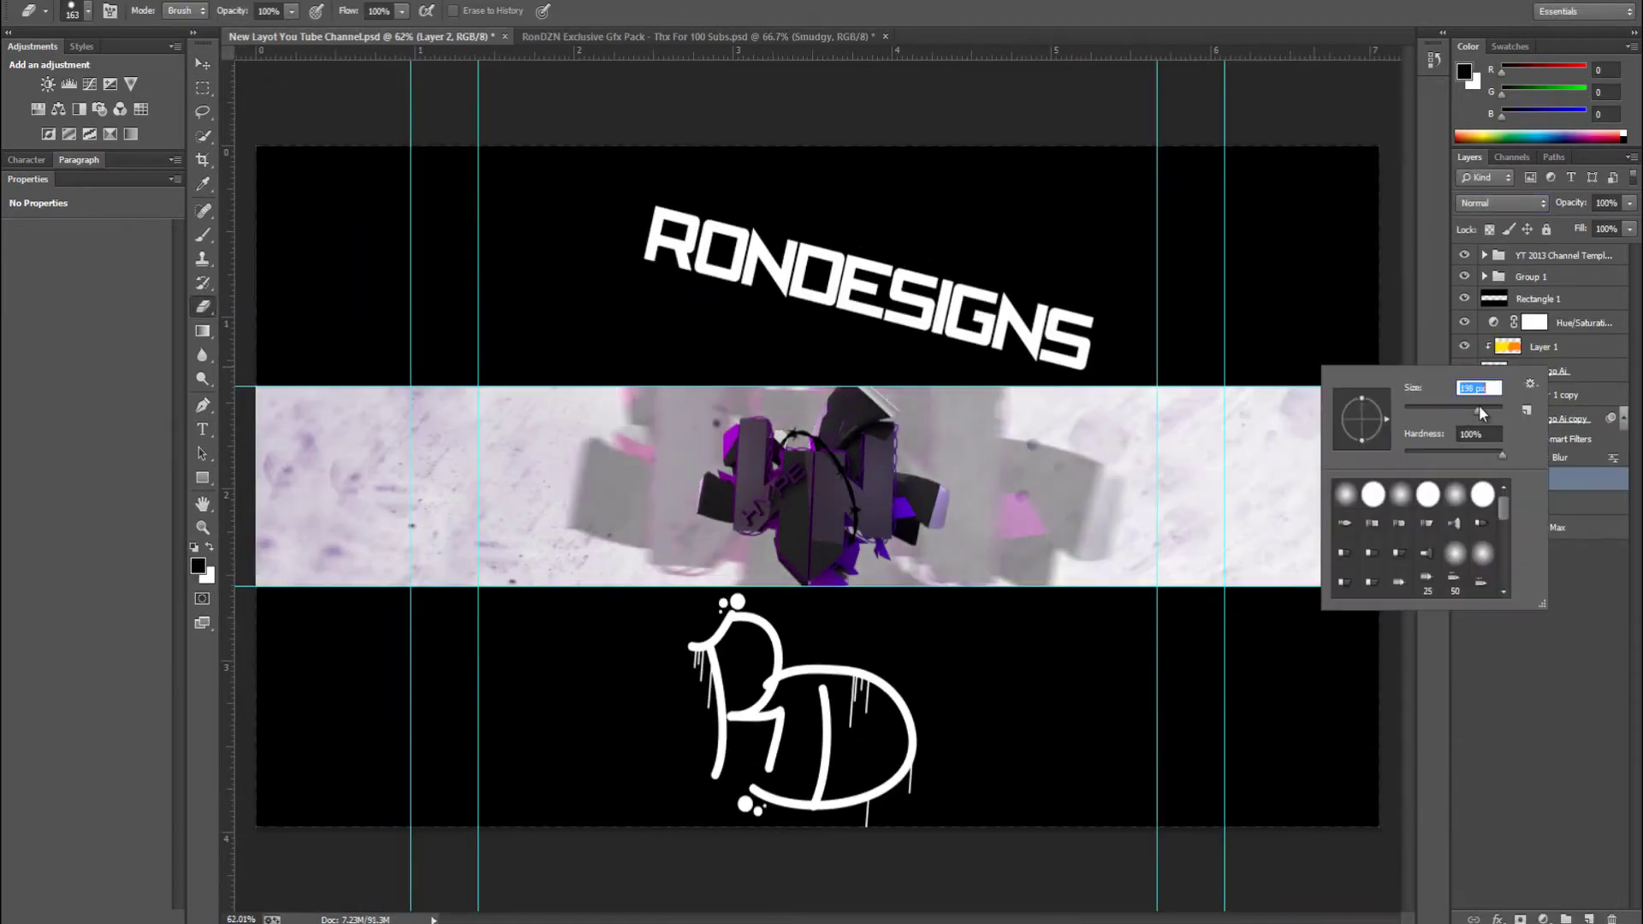